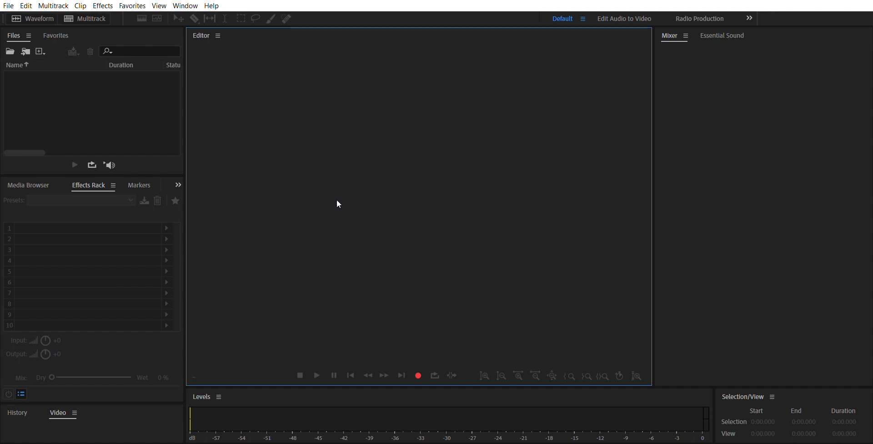
Import Bond James Bond.wav, Fight on the beaches.wav and Houston we have a problem.wav, and view the first two files' waveforms
right_click(96, 99)
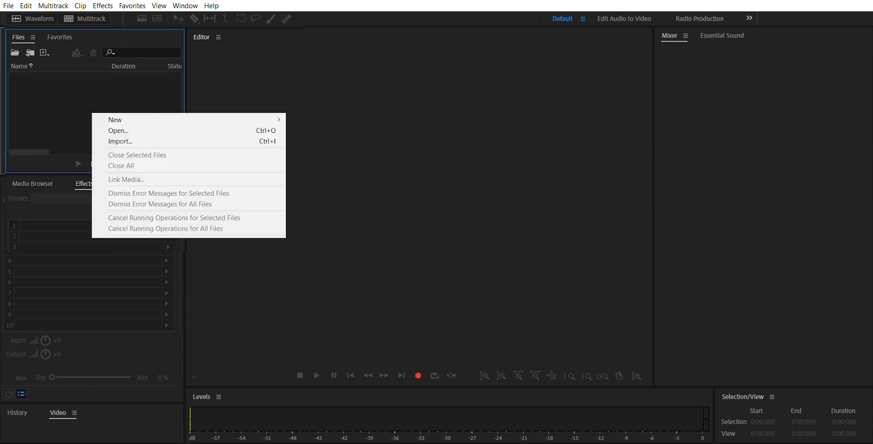
left_click(120, 142)
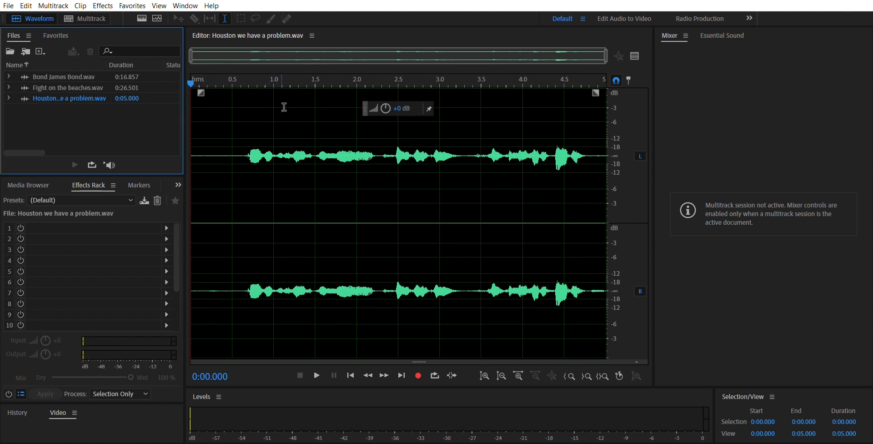
left_click(90, 82)
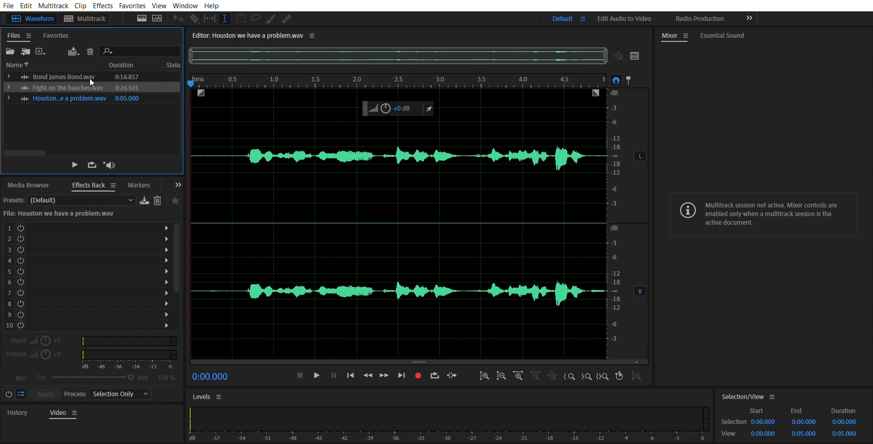
double_click(90, 81)
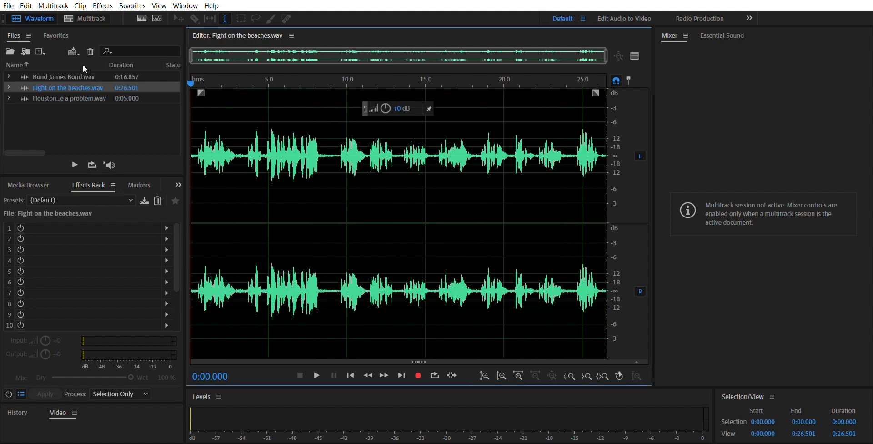
key("Up")
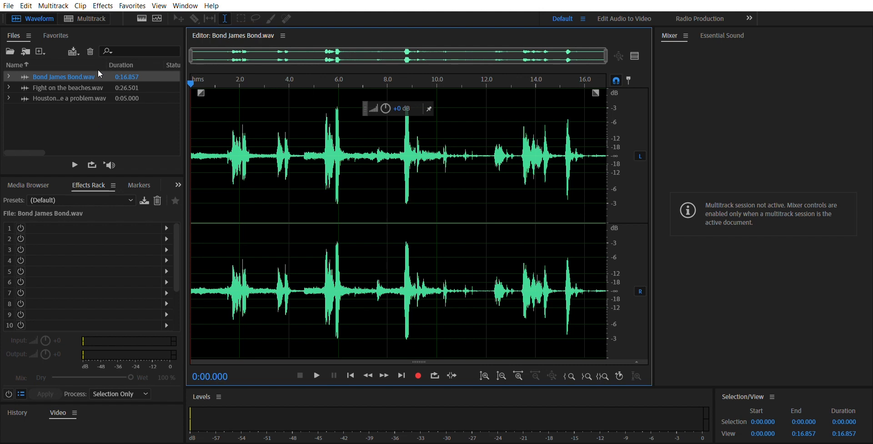
Open Houston we have a problem.wav in the waveform editor and normalize it to -0.1 dB
double_click(92, 97)
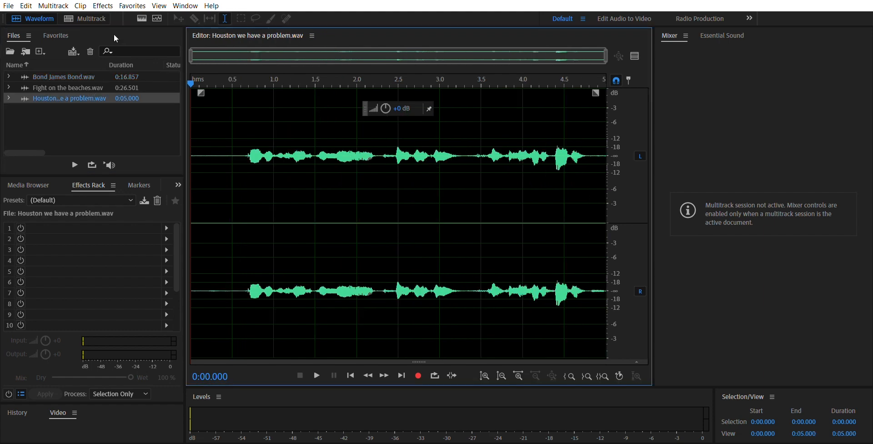
left_click(132, 6)
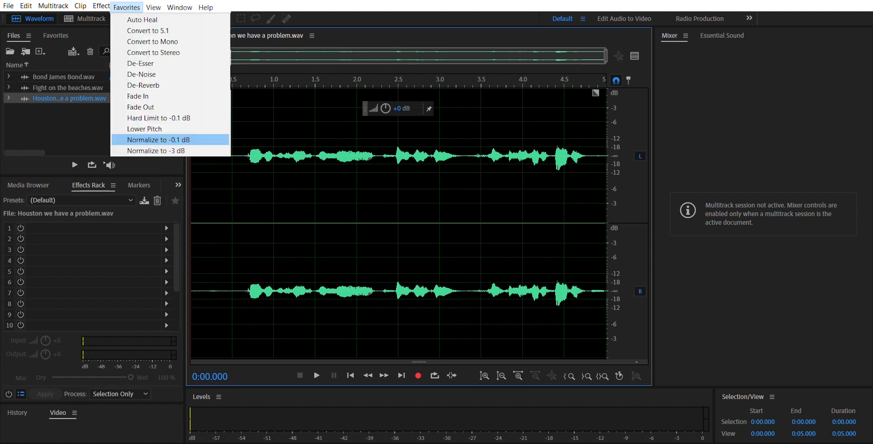
left_click(196, 139)
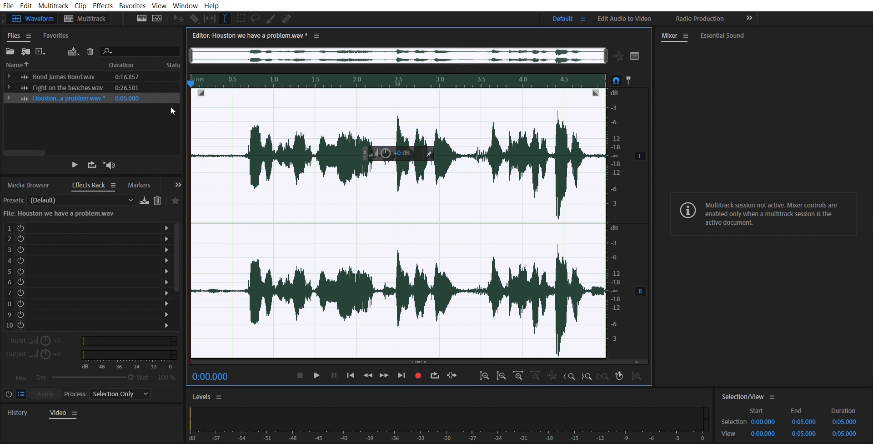
Open Fight on the beaches.wav in the waveform editor and normalize it to -0.1 dB
double_click(110, 77)
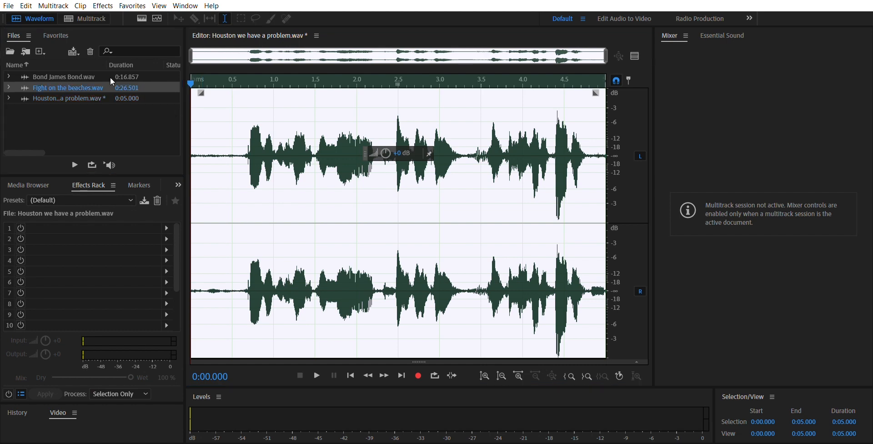
left_click(133, 5)
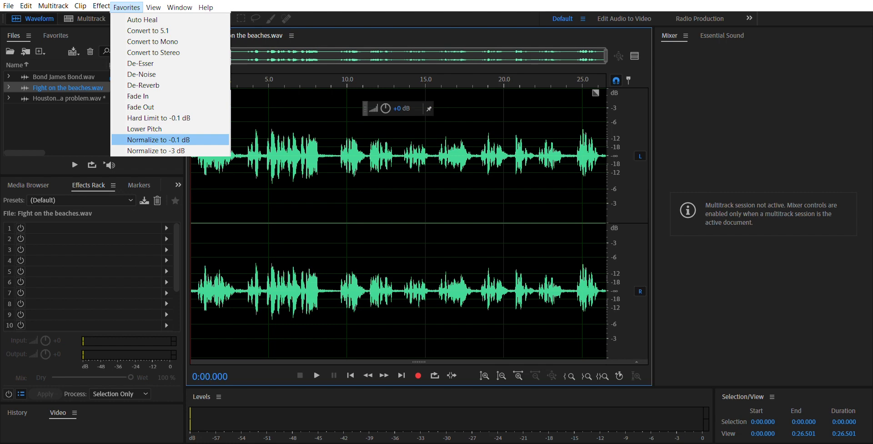
left_click(173, 140)
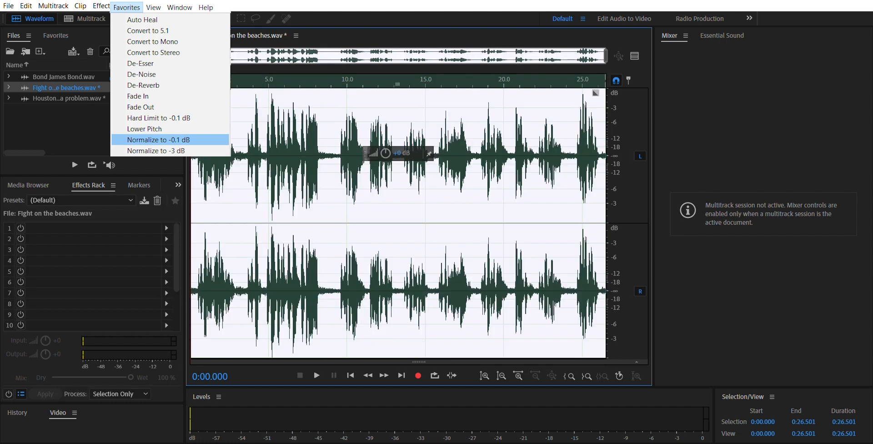
Open Bond James Bond.wav in the waveform editor and normalize it to -0.1 dB
double_click(92, 73)
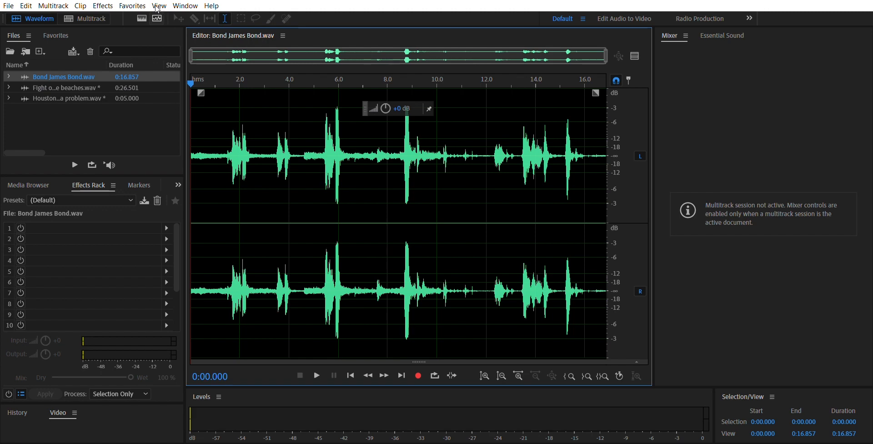
left_click(127, 7)
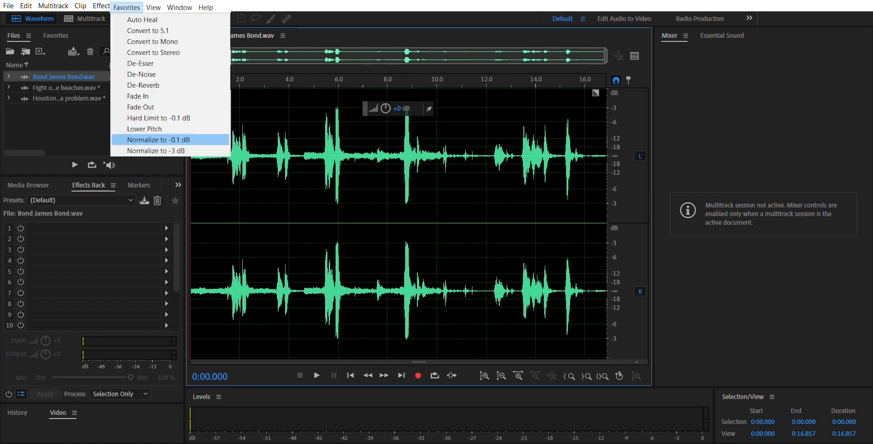
left_click(173, 139)
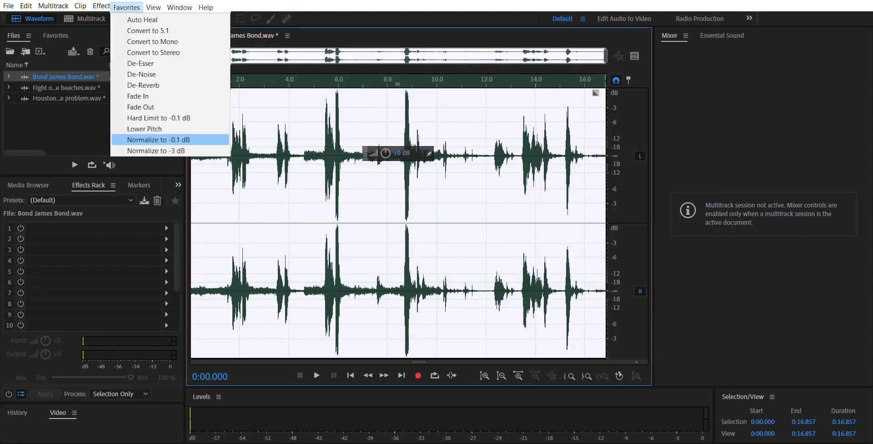
left_click(144, 117)
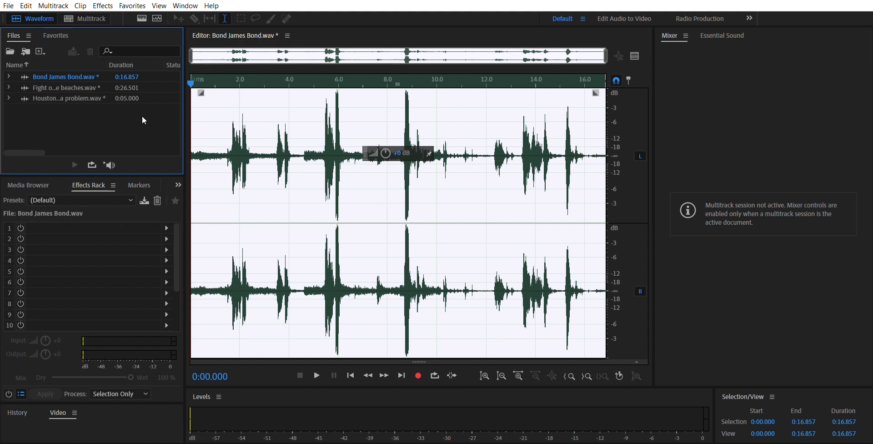
Create a stereo multitrack session in H:\Multicam with a 48000 Hz sample rate and 32-bit float depth
left_click(91, 19)
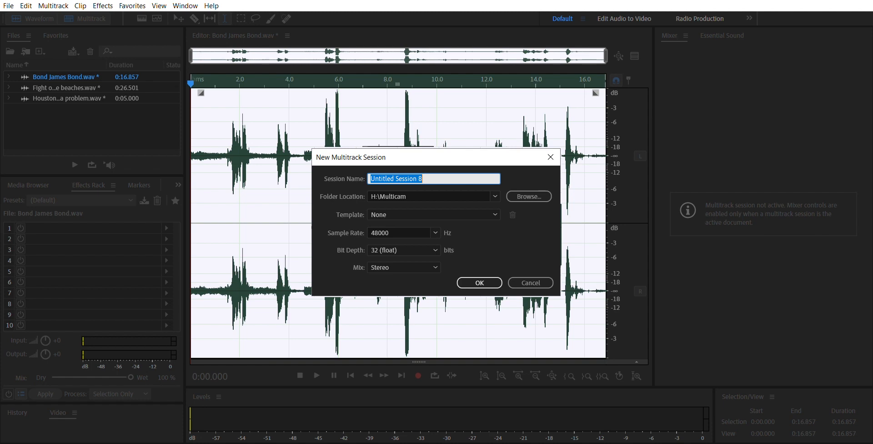
left_click(479, 283)
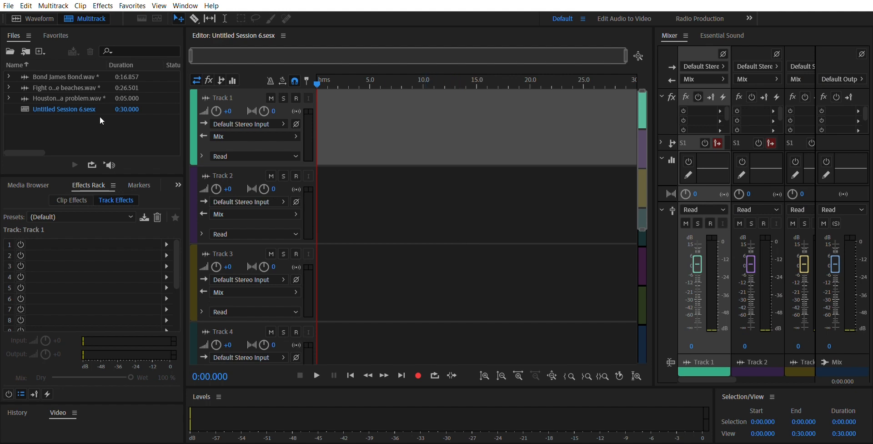
Place the Bond file on Track 1, the Fight file on Track 2 and the Houston file on Track 3, each at time zero
left_click_drag(70, 75, 313, 109)
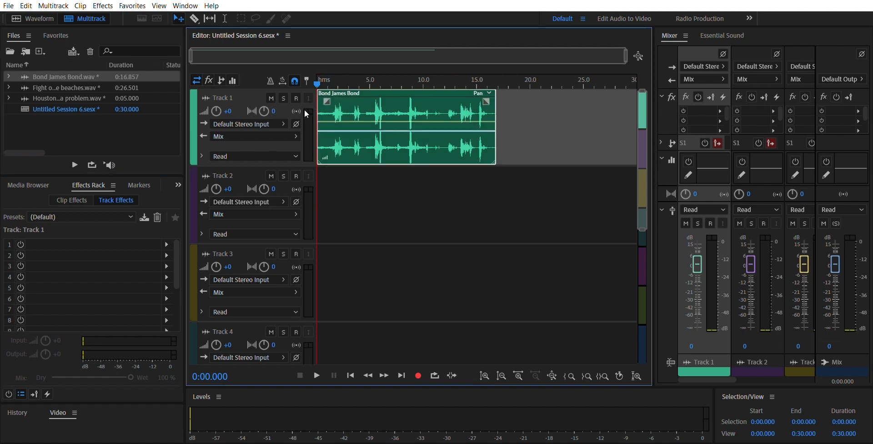
left_click_drag(68, 87, 323, 191)
left_click_drag(87, 98, 320, 273)
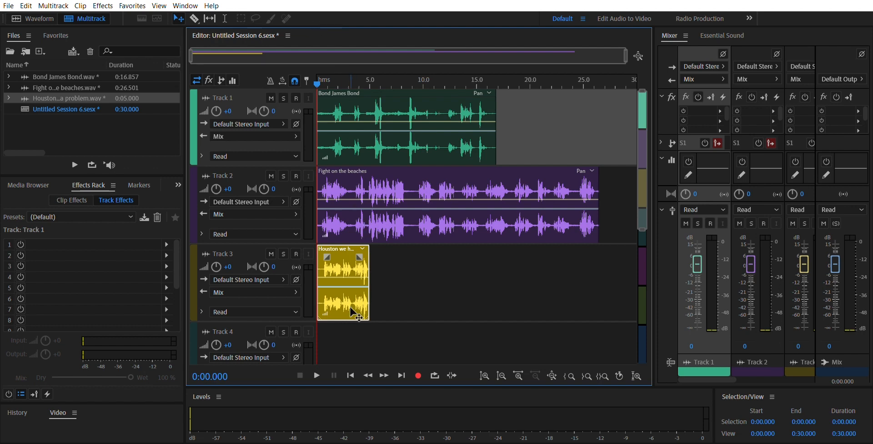
Play the first five seconds of the three-track mix, and select the Fight on the beaches clip
left_click(316, 366)
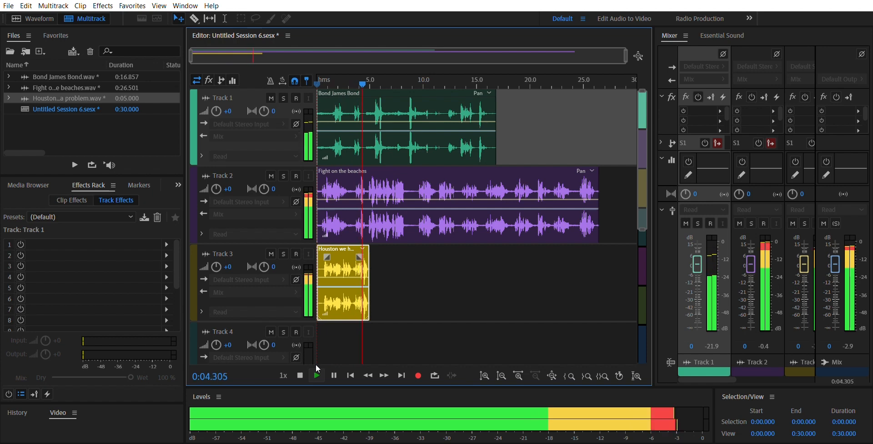
left_click(317, 366)
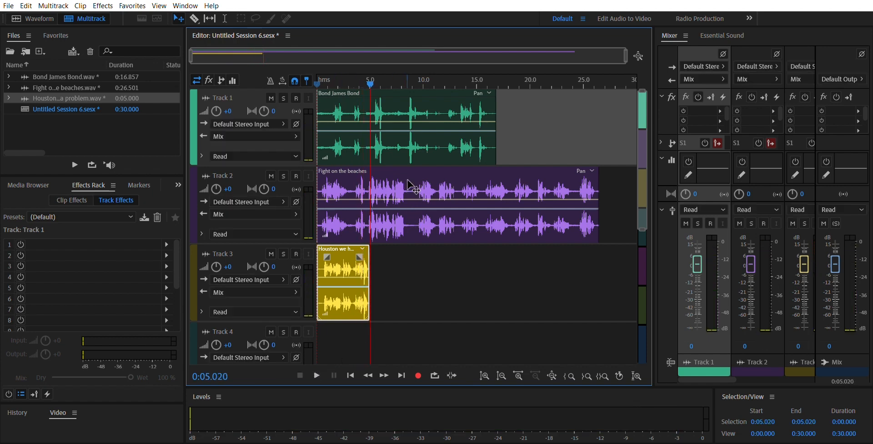
mouse_move(397, 180)
left_mouse_down()
mouse_move(440, 183)
mouse_move(395, 181)
left_mouse_up()
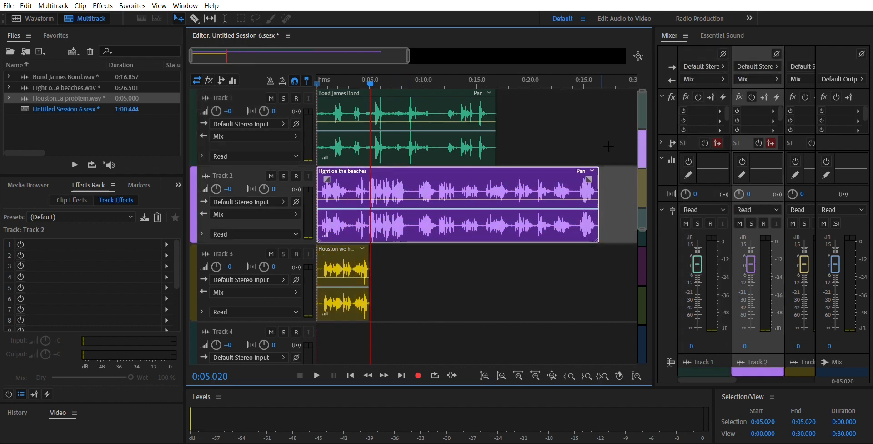
While playing the mix from near the start, lower Track 1 to -9.5 dB, Track 3 to -23.4 dB and Track 2 to -41.5 dB
left_click_drag(372, 83, 323, 84)
key("space")
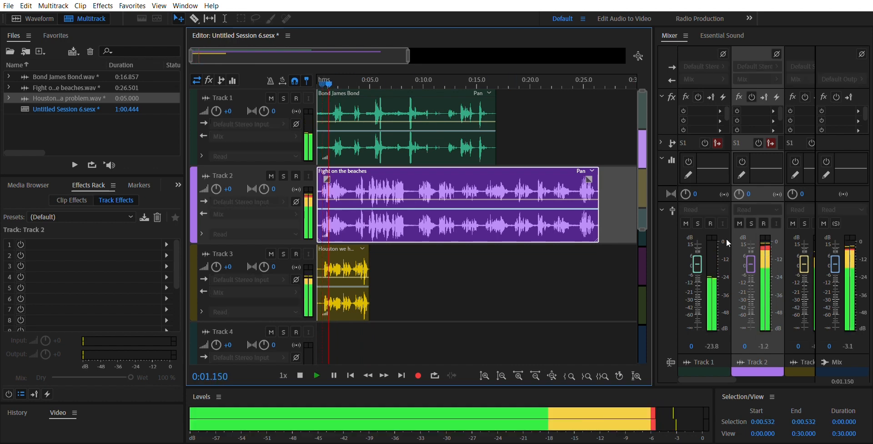
mouse_move(697, 264)
left_mouse_down()
mouse_move(698, 271)
mouse_move(700, 264)
left_mouse_up()
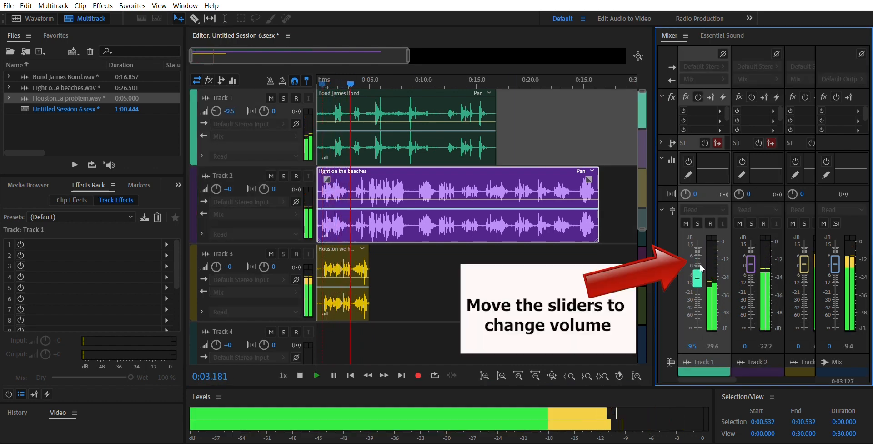
left_click(805, 250)
left_click_drag(805, 250, 805, 284)
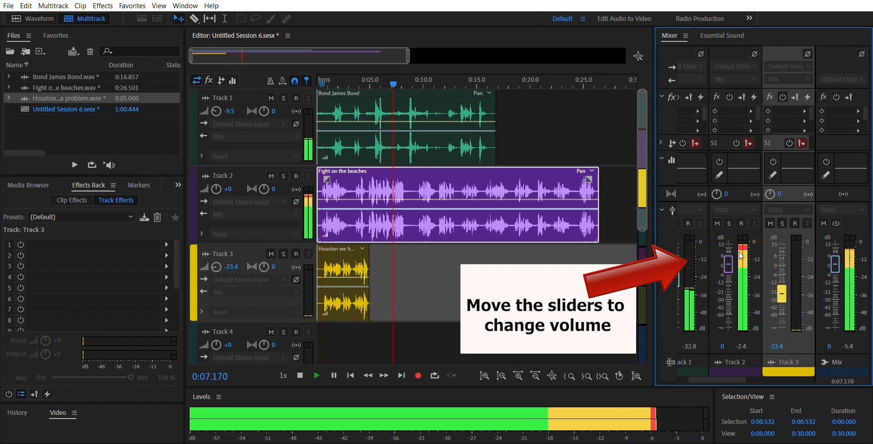
left_click_drag(728, 260, 729, 303)
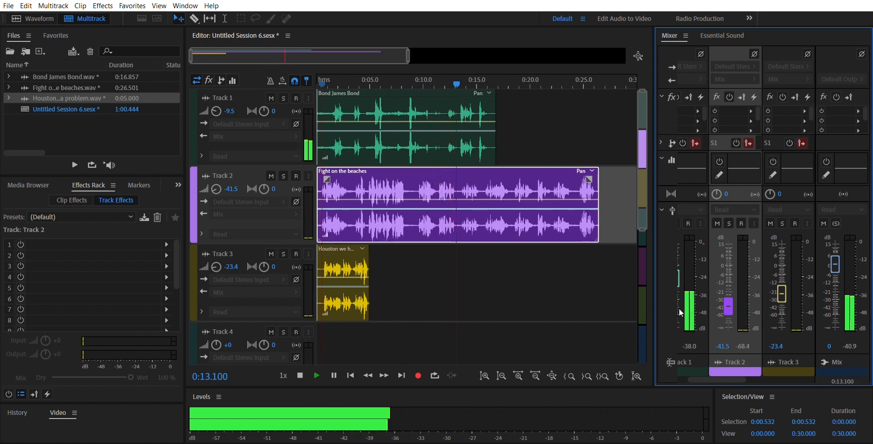
key("space")
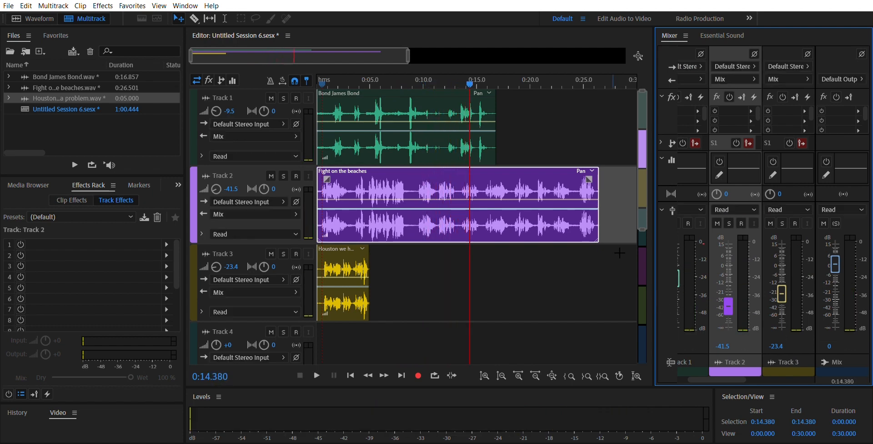
Split the Bond James Bond clip on Track 1 with the Razor tool at 0:11.829
left_click_drag(471, 84, 449, 86)
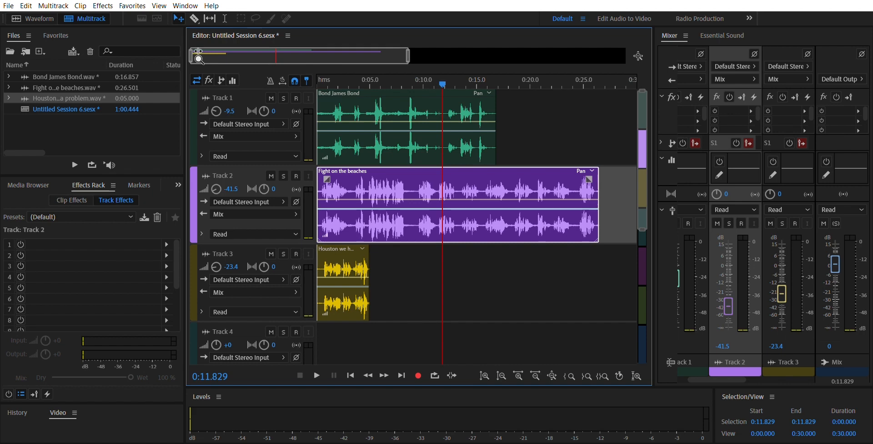
left_click(194, 18)
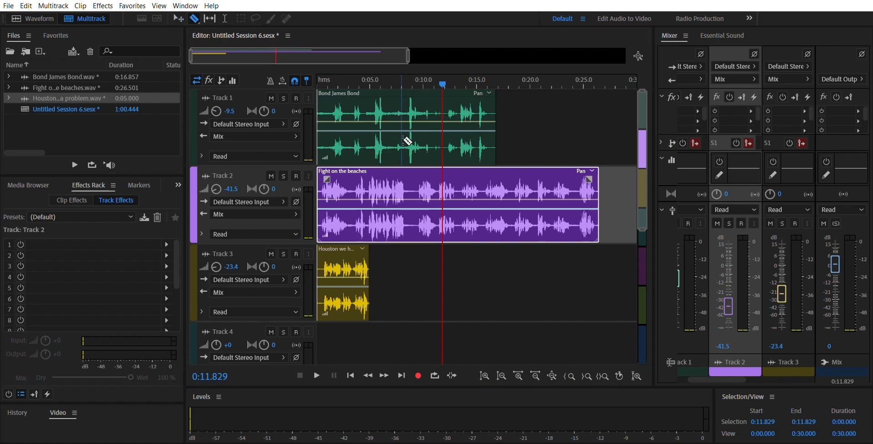
left_click(448, 121)
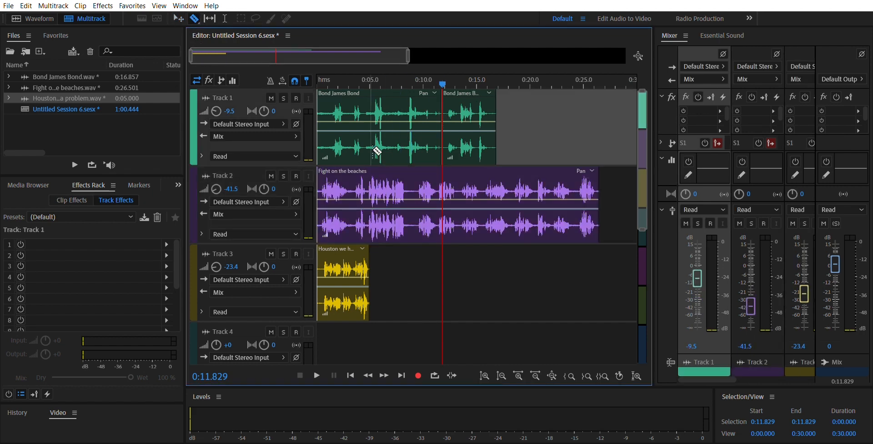
Delete the first part of the split Bond clip and move the remaining part earlier, to start at about 3 seconds
left_click(178, 18)
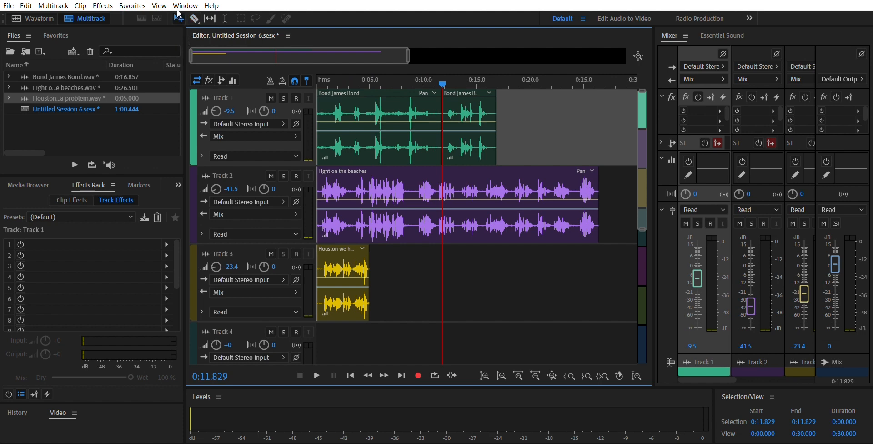
left_click(407, 106)
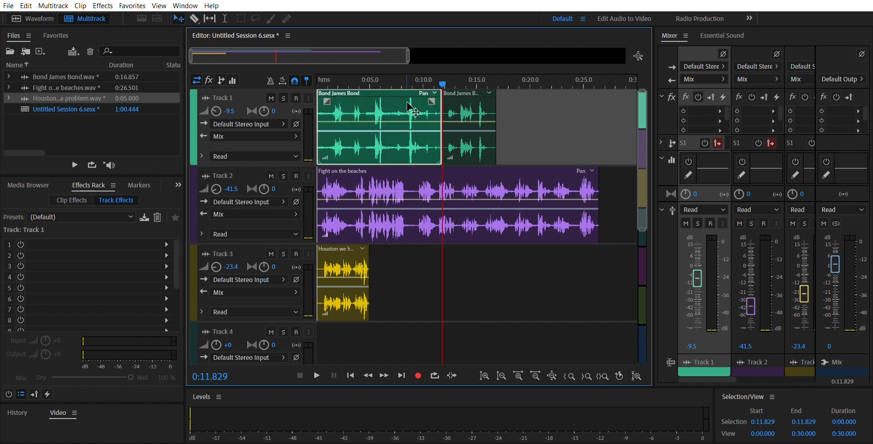
key("Delete")
left_click_drag(479, 118, 389, 117)
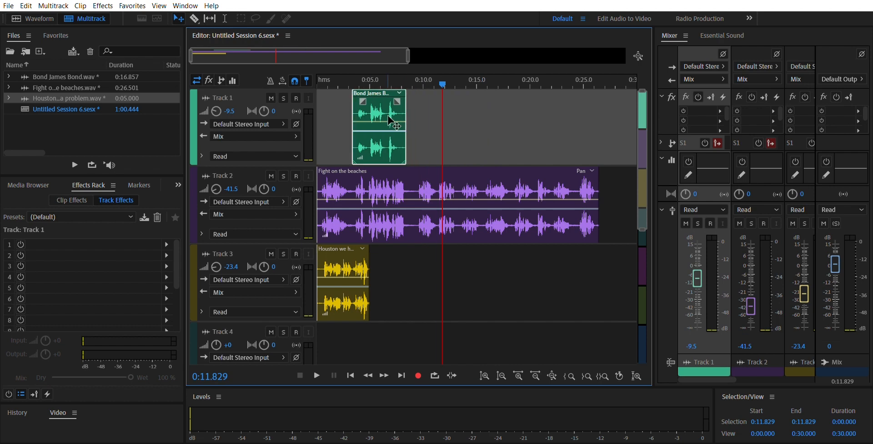
Copy the remaining Bond clip and paste the duplicate on Track 1 at 0:11.829
right_click(390, 120)
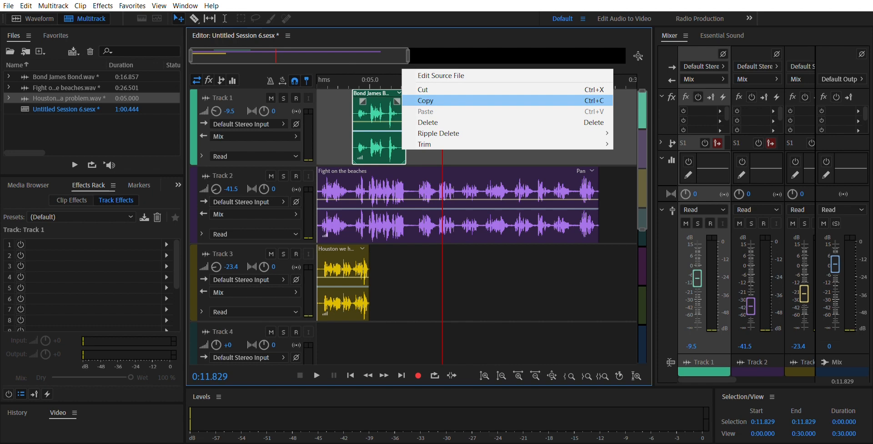
left_click(425, 100)
key("ctrl+v")
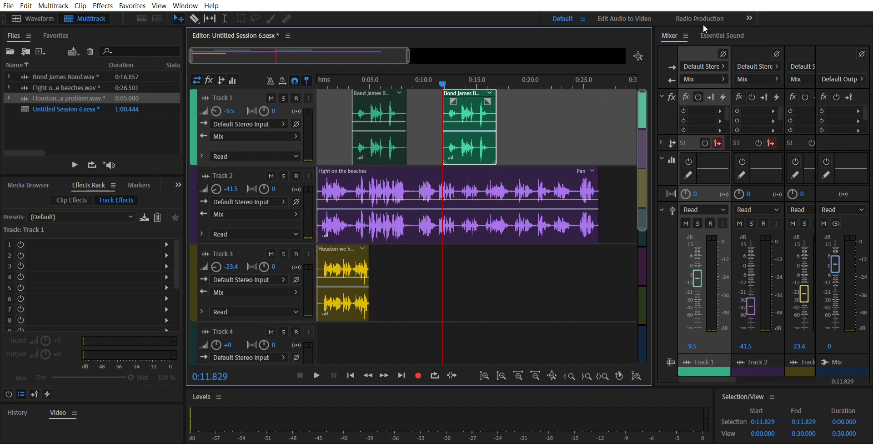
Export the entire session as the MP3 mixdown Untitled Session 8_mixdown.mp3 at 192 Kbps to H:\Adobe Audition
left_click(185, 5)
left_click(344, 27)
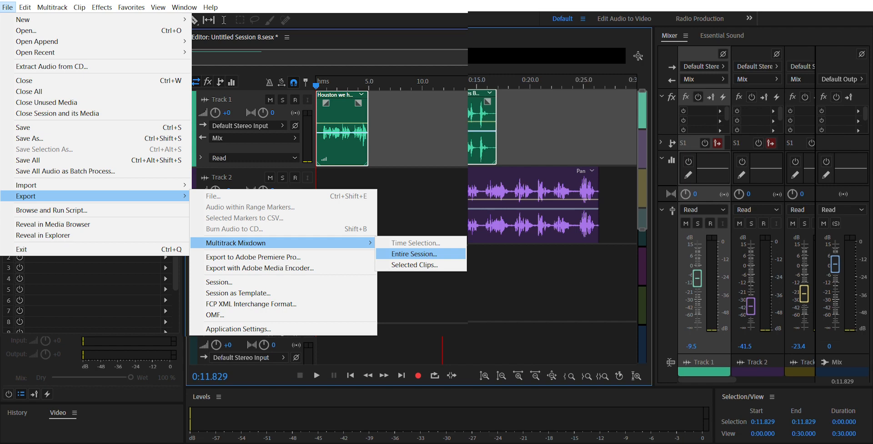
left_click(414, 254)
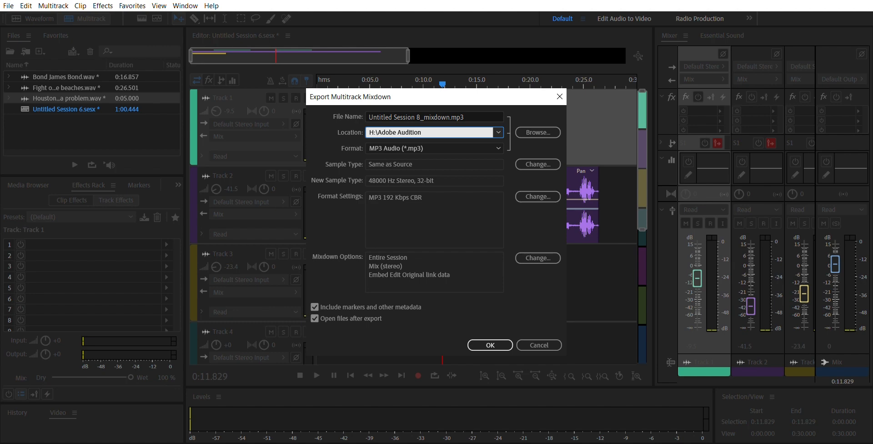
left_click(491, 345)
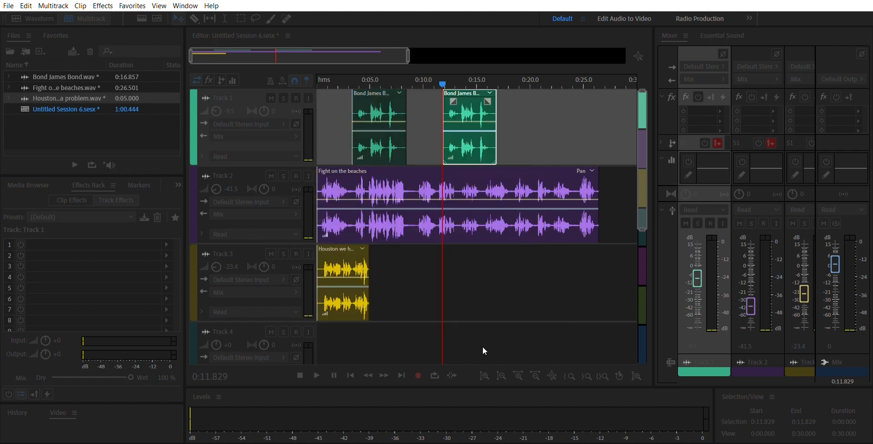